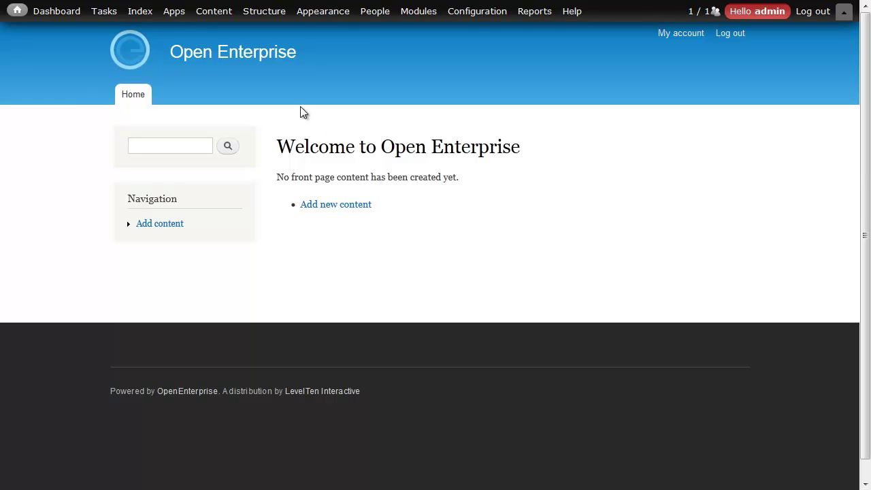
Step: Go to the LevelTen Apps catalogue and show the Blog app's details (version 7.x-1.0-beta9)
{"action": "left_click", "coordinate": [173, 12]}
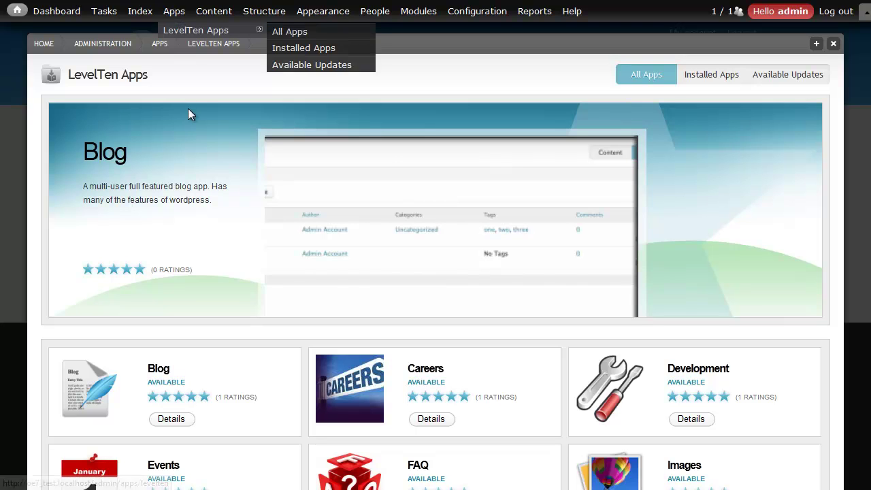
{"action": "scroll", "coordinate": [196, 117], "scroll_direction": "down", "scroll_amount": 5}
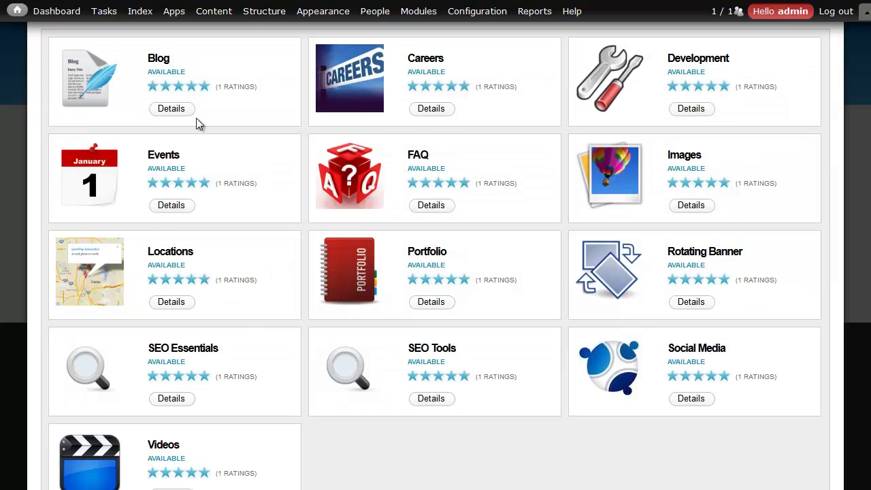
{"action": "left_click", "coordinate": [180, 111]}
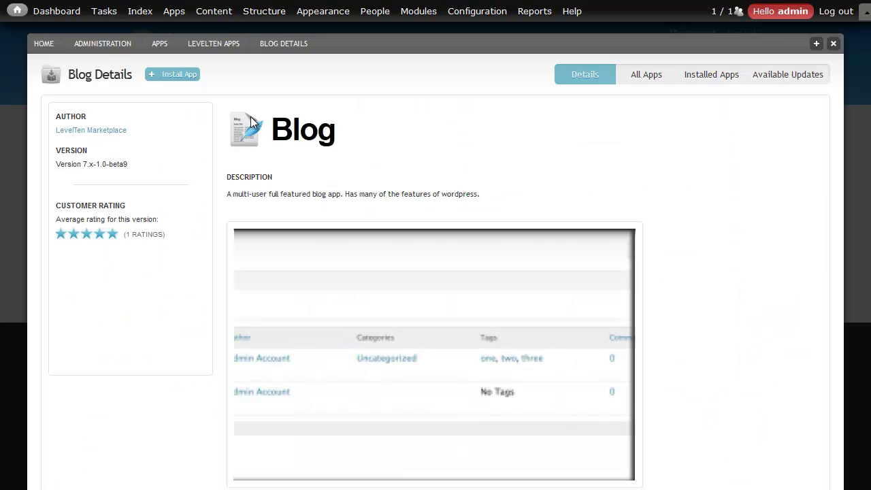
Step: Install the Blog app, then enable the Blog demo content on its configure page
{"action": "left_click", "coordinate": [167, 76]}
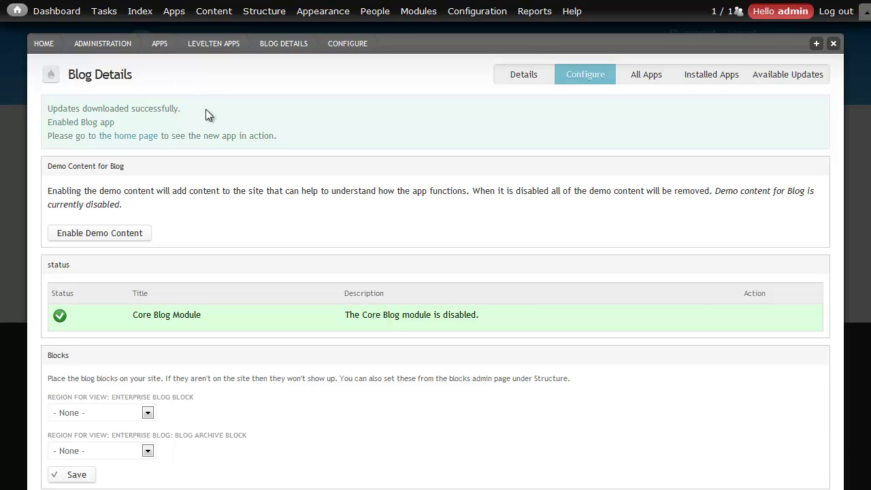
{"action": "scroll", "coordinate": [206, 109], "scroll_direction": "down", "scroll_amount": 1}
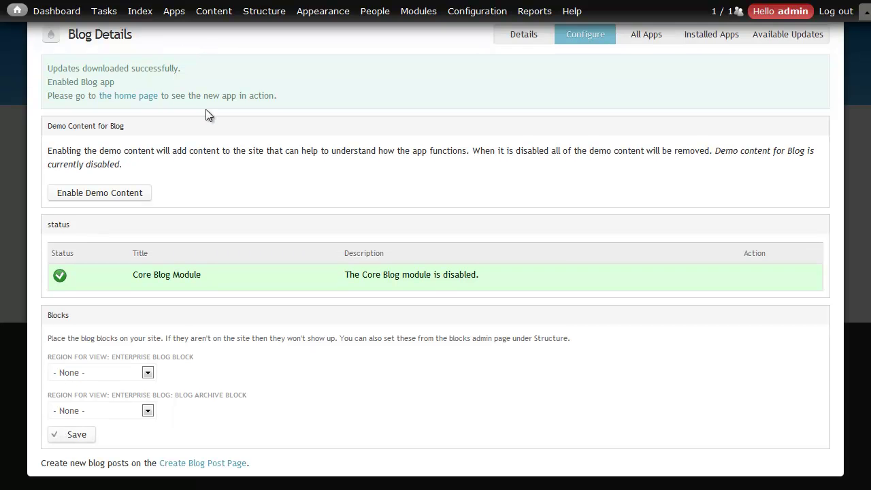
{"action": "left_click", "coordinate": [114, 195]}
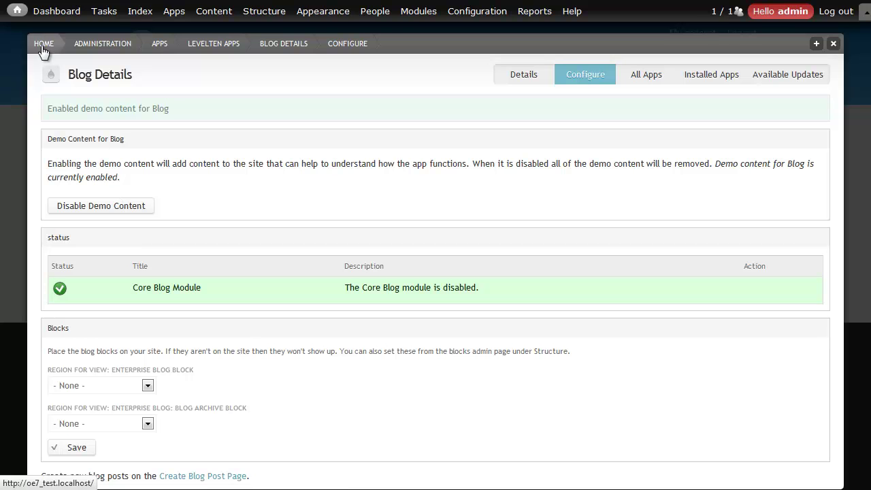
Step: From the home page, view the Blog section and start a new blog post
{"action": "left_click", "coordinate": [21, 15]}
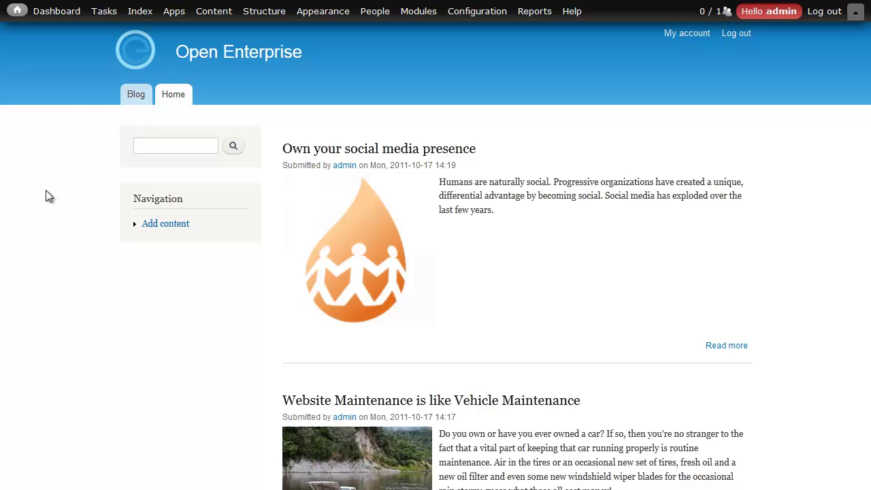
{"action": "left_click", "coordinate": [131, 102]}
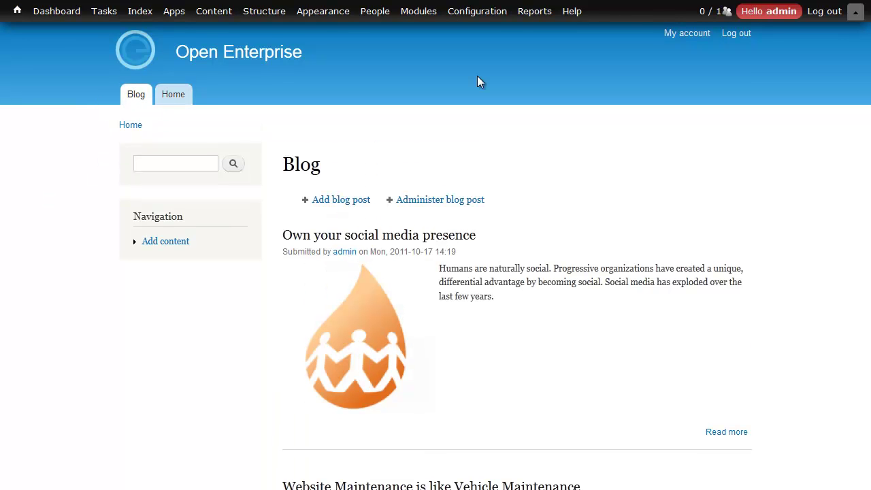
{"action": "left_click", "coordinate": [349, 201]}
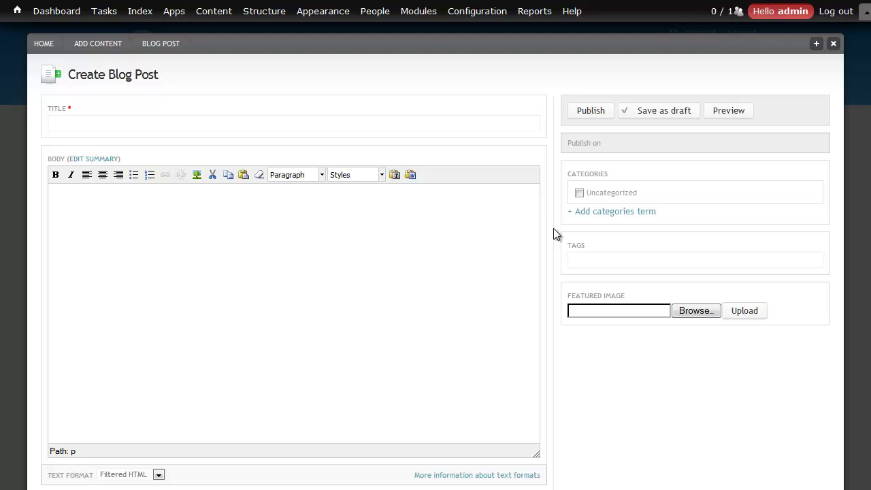
Step: Close the blog post form without saving and return to the apps catalogue
{"action": "scroll", "coordinate": [553, 228], "scroll_direction": "down", "scroll_amount": 5}
{"action": "scroll", "coordinate": [553, 228], "scroll_direction": "up", "scroll_amount": 5}
{"action": "left_click", "coordinate": [833, 44]}
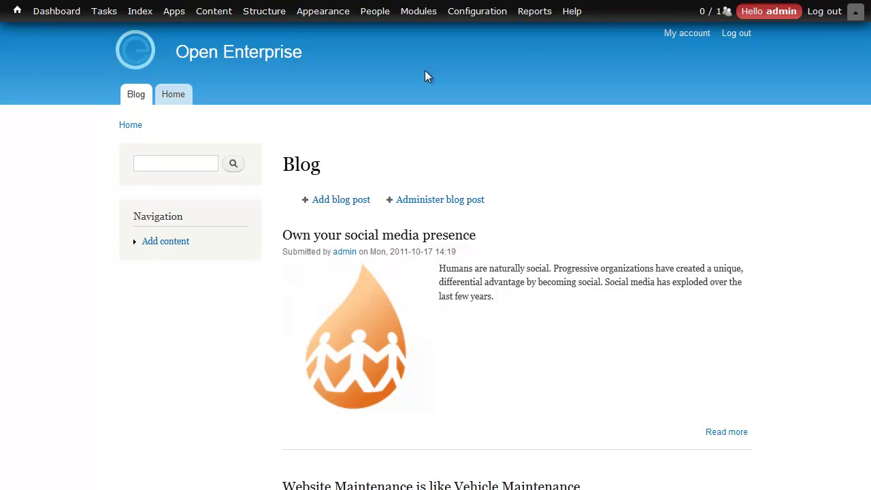
{"action": "left_click", "coordinate": [174, 11]}
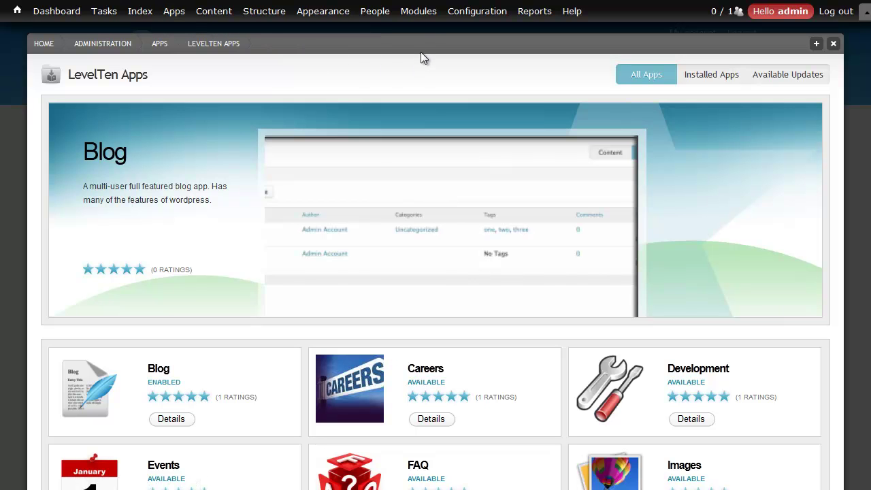
Step: Install the FAQ app from its details page and enable its demo content
{"action": "scroll", "coordinate": [422, 56], "scroll_direction": "down", "scroll_amount": 5}
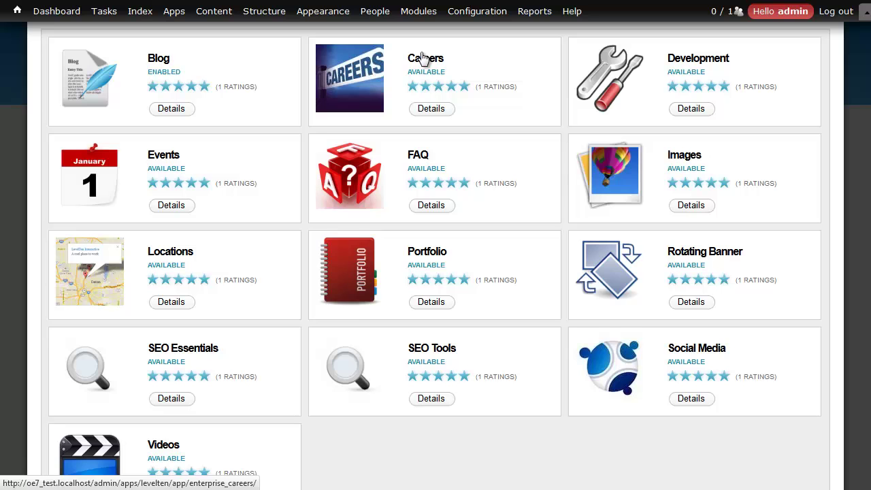
{"action": "left_click", "coordinate": [431, 205]}
{"action": "left_click", "coordinate": [181, 77]}
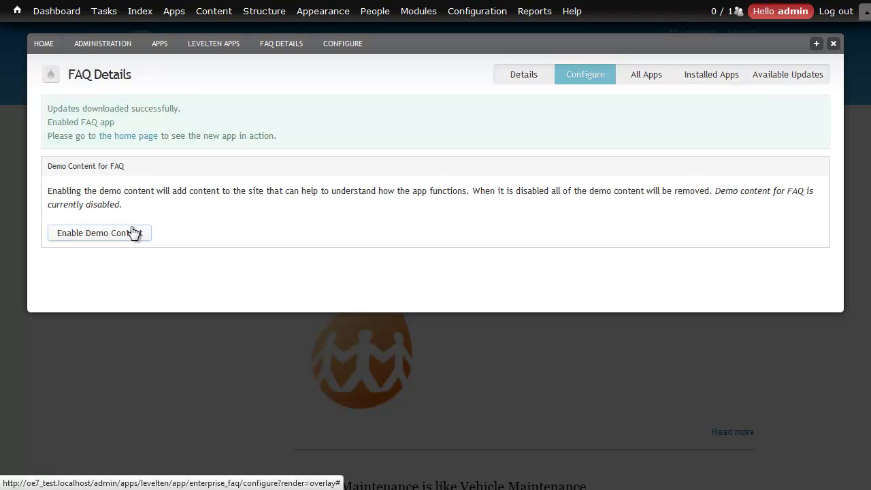
{"action": "left_click", "coordinate": [133, 234]}
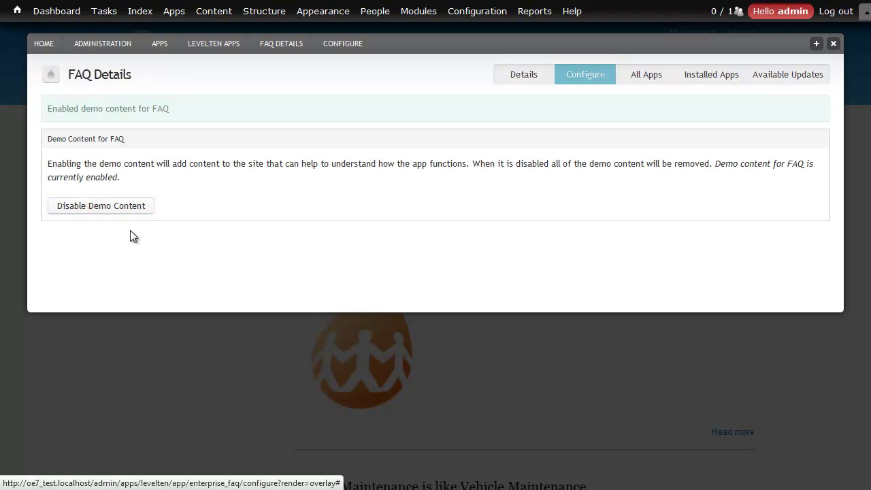
Step: View the FAQ page's five sample questions and the 'What is a results oriented website?' answer
{"action": "left_click", "coordinate": [16, 12]}
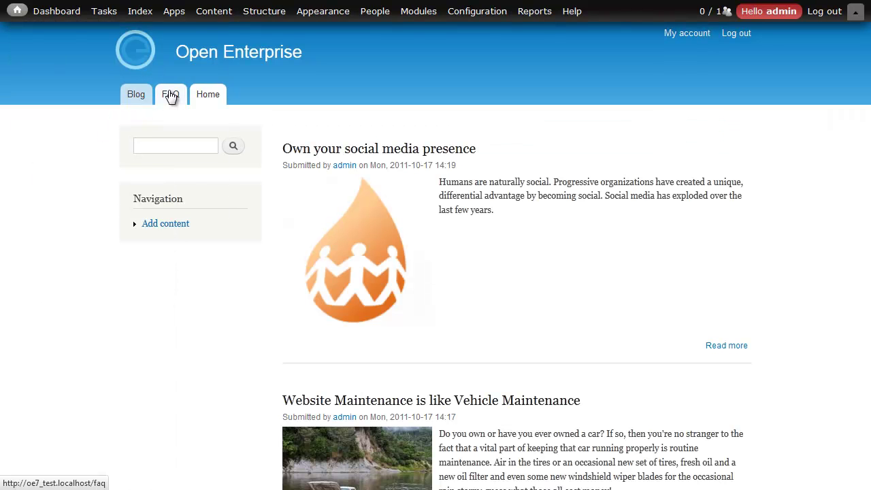
{"action": "left_click", "coordinate": [171, 97]}
{"action": "left_click", "coordinate": [386, 244]}
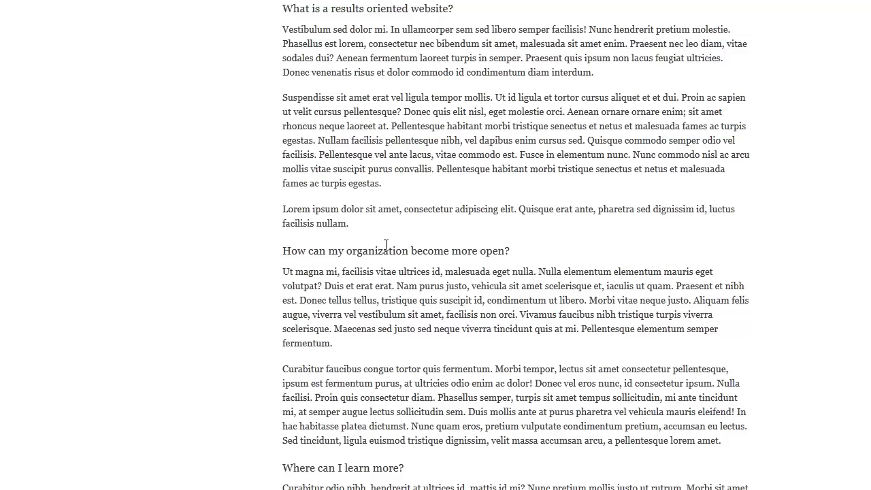
{"action": "scroll", "coordinate": [386, 245], "scroll_direction": "up", "scroll_amount": 10}
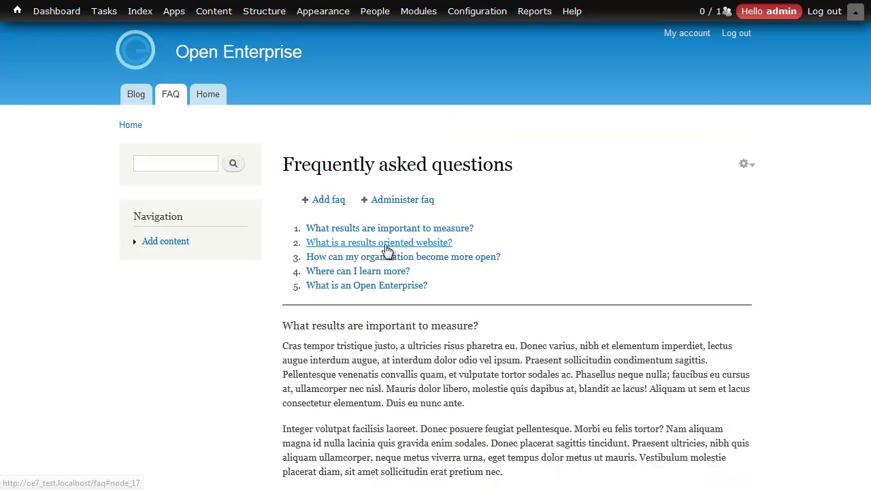
{"action": "left_click", "coordinate": [174, 13]}
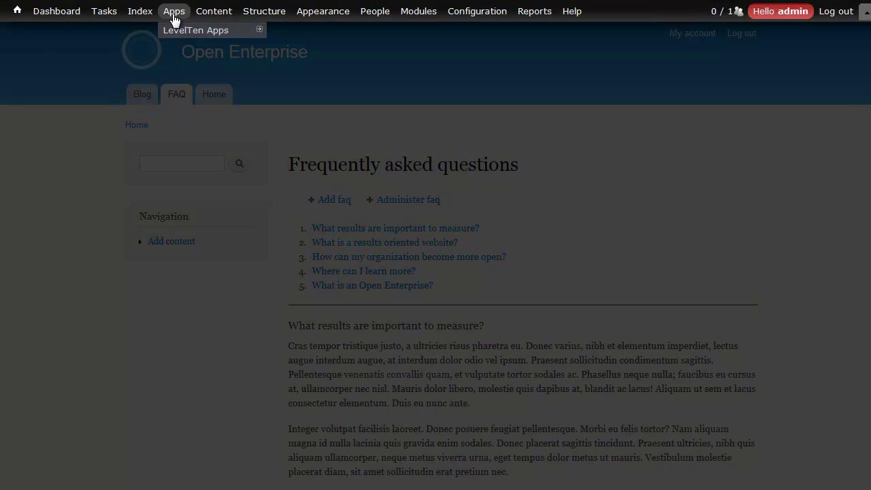
Step: Install the Locations app with demo content enabled, then return to the home page
{"action": "scroll", "coordinate": [206, 115], "scroll_direction": "down", "scroll_amount": 5}
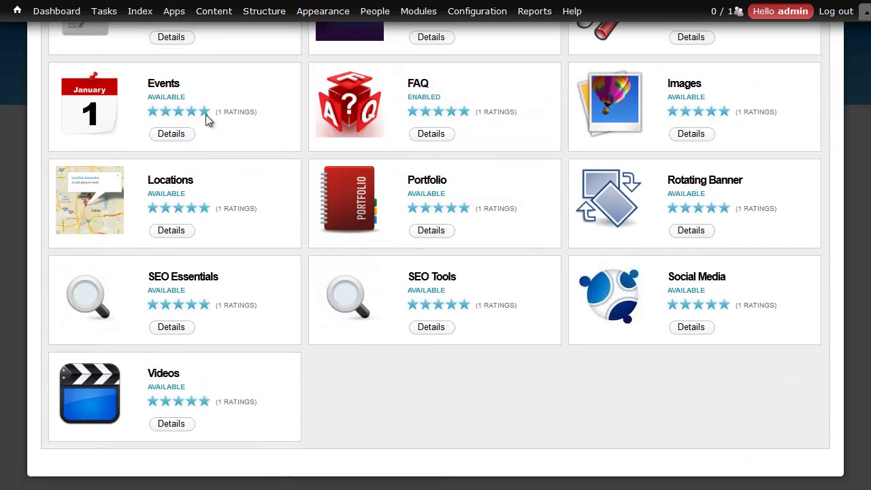
{"action": "left_click", "coordinate": [166, 232]}
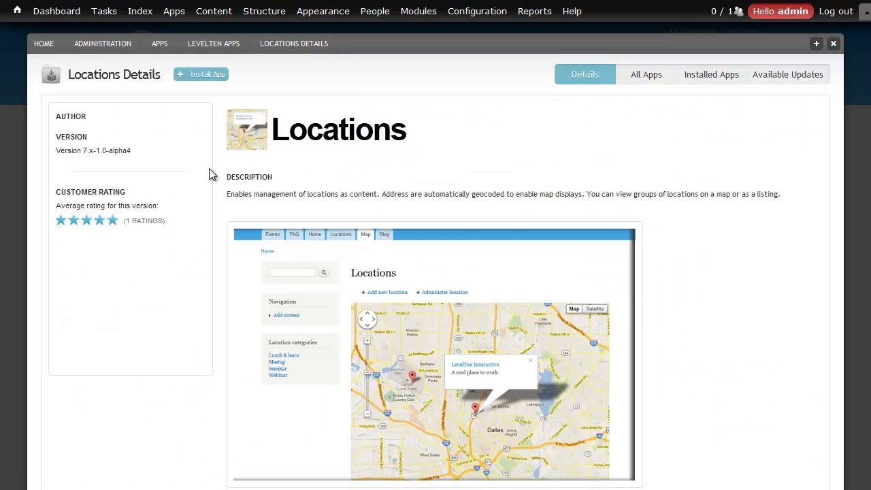
{"action": "left_click", "coordinate": [203, 80]}
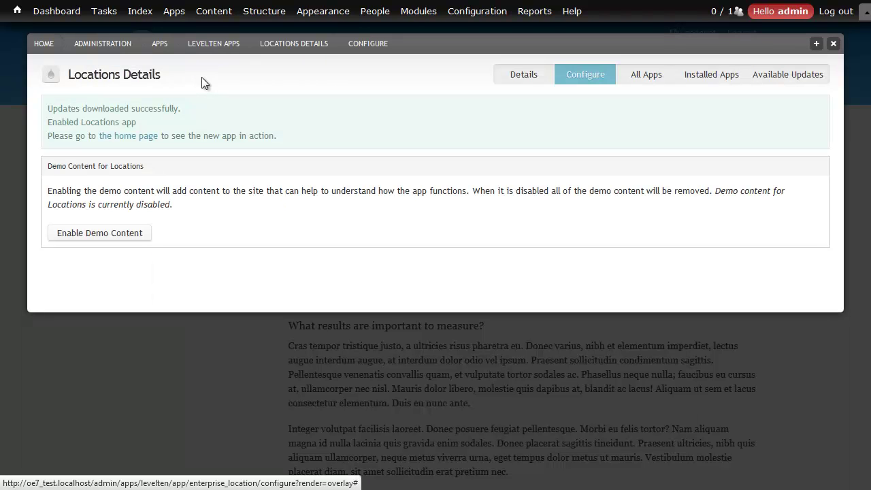
{"action": "left_click", "coordinate": [65, 235]}
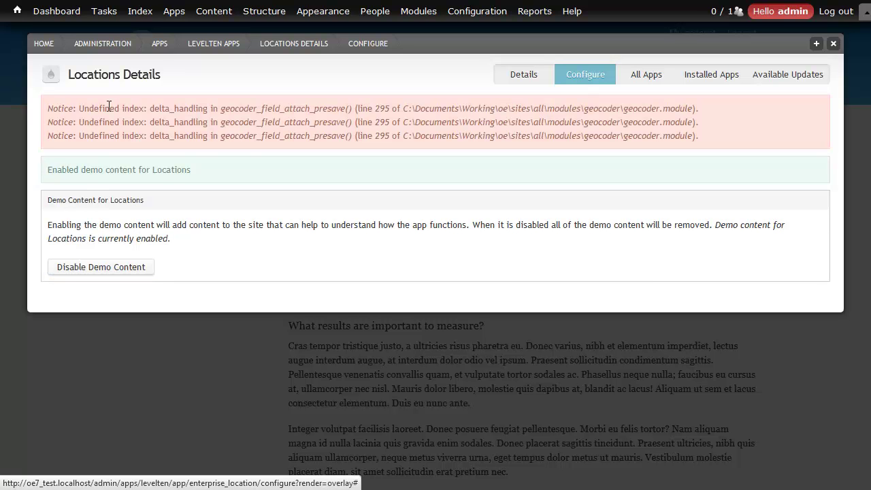
{"action": "left_click", "coordinate": [17, 13]}
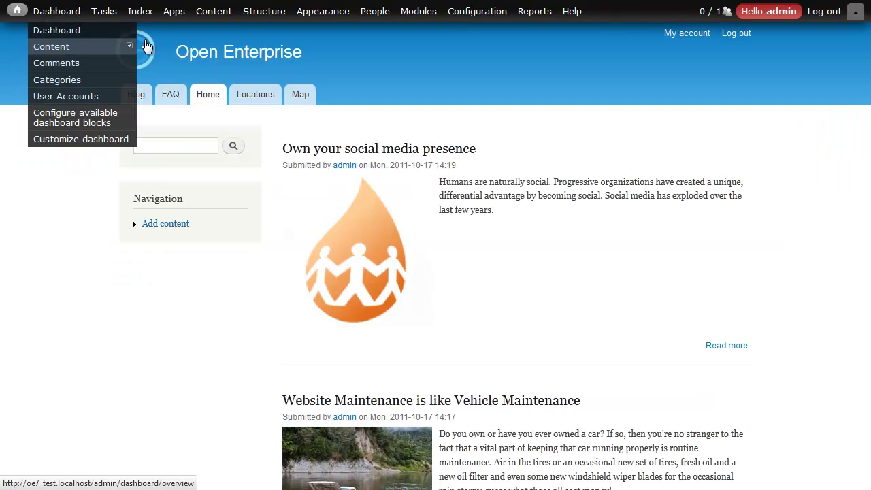
Step: View the Dallas map of demo locations and show the top marker's address
{"action": "left_click", "coordinate": [294, 102]}
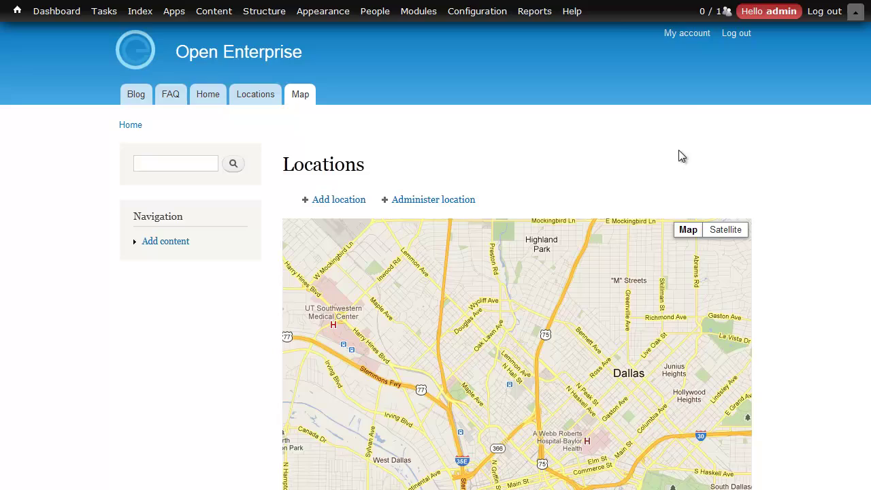
{"action": "scroll", "coordinate": [798, 239], "scroll_direction": "down", "scroll_amount": 2}
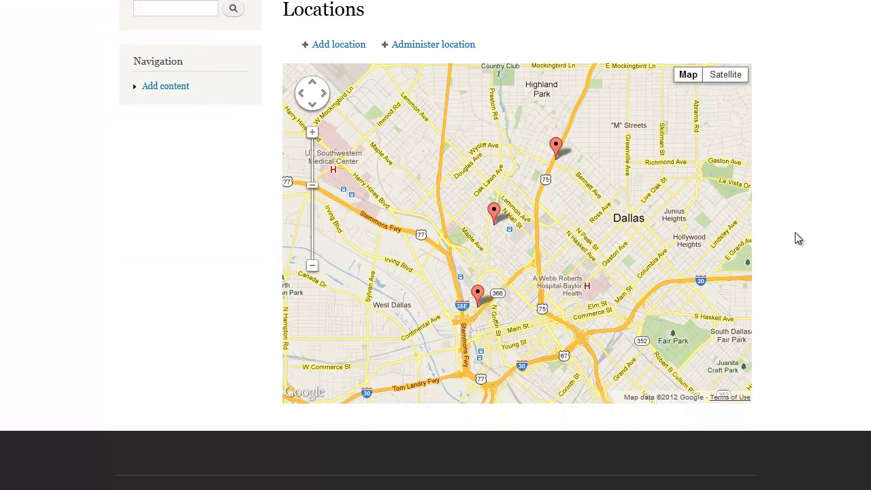
{"action": "left_click", "coordinate": [556, 147]}
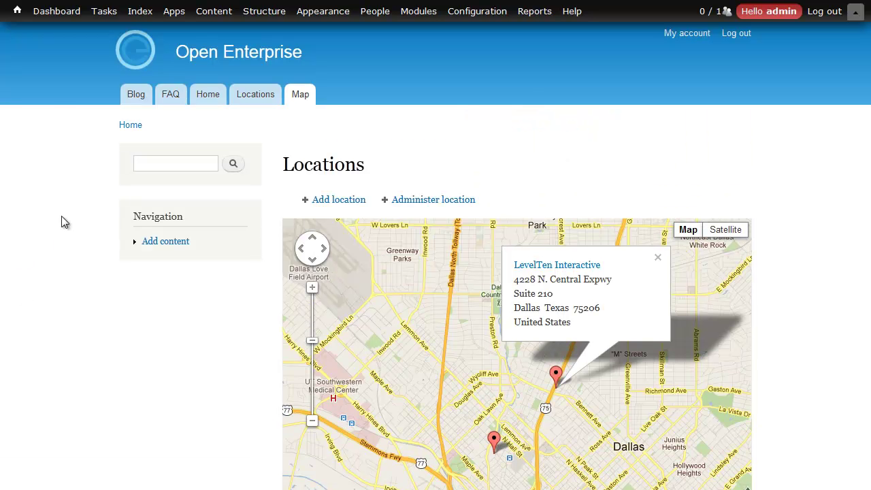
{"action": "scroll", "coordinate": [61, 216], "scroll_direction": "up", "scroll_amount": 3}
{"action": "left_click", "coordinate": [175, 15]}
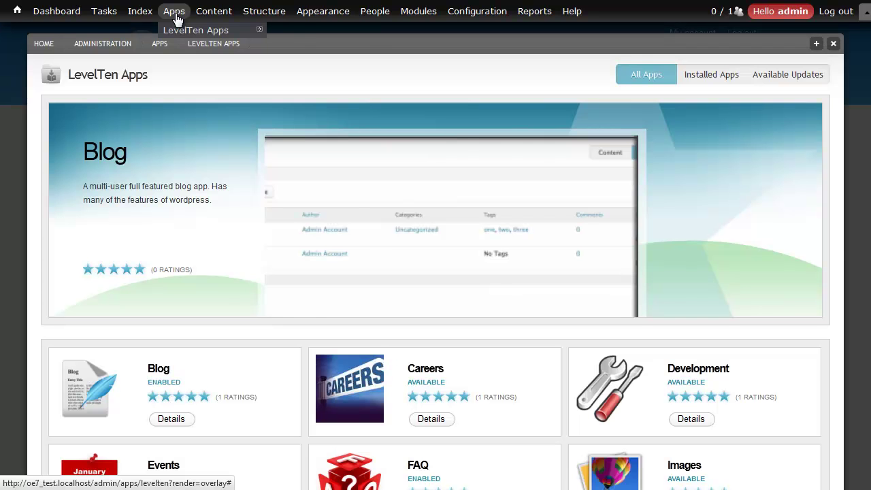
Step: Scroll down the apps catalogue and show the SEO Tools app's details
{"action": "scroll", "coordinate": [460, 136], "scroll_direction": "down", "scroll_amount": 6}
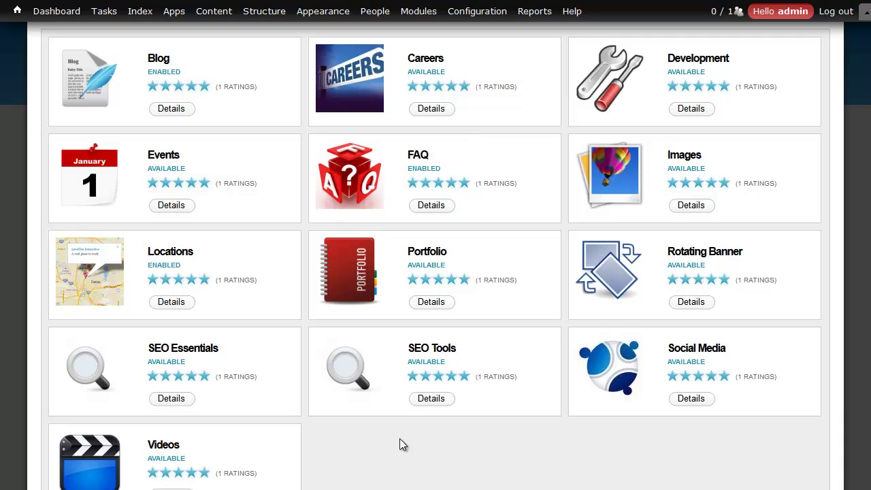
{"action": "left_click", "coordinate": [446, 404]}
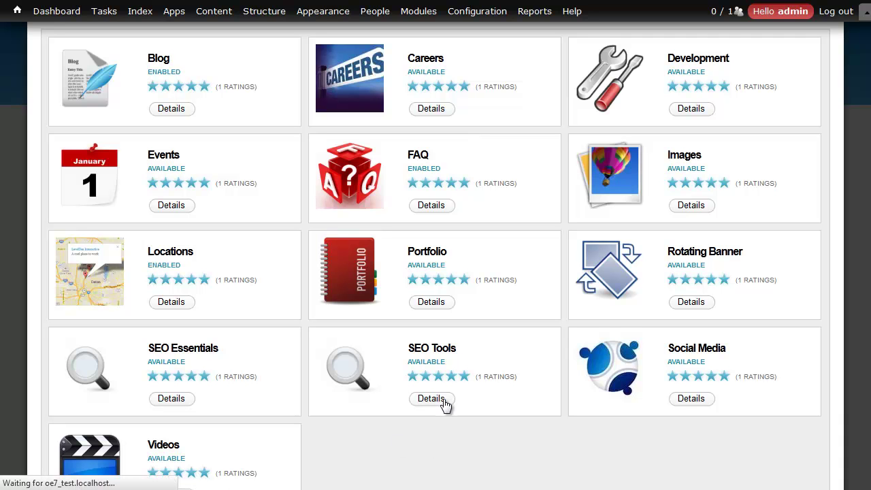